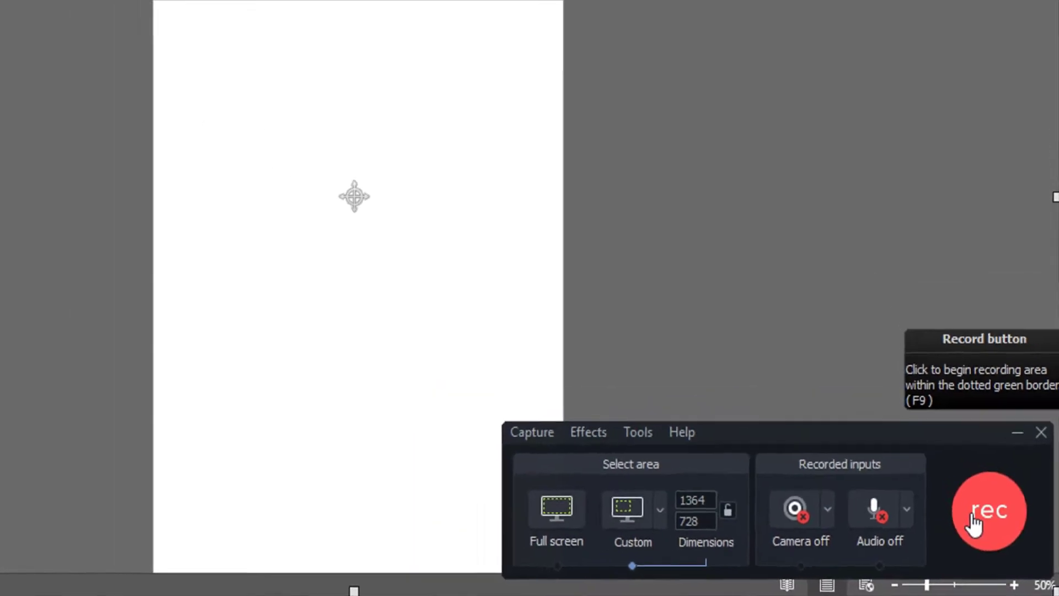
# Record the custom 1364 x 728 screen area while entering TEST in the blank Word document, and stop the recording.
pyautogui.click(957, 499)
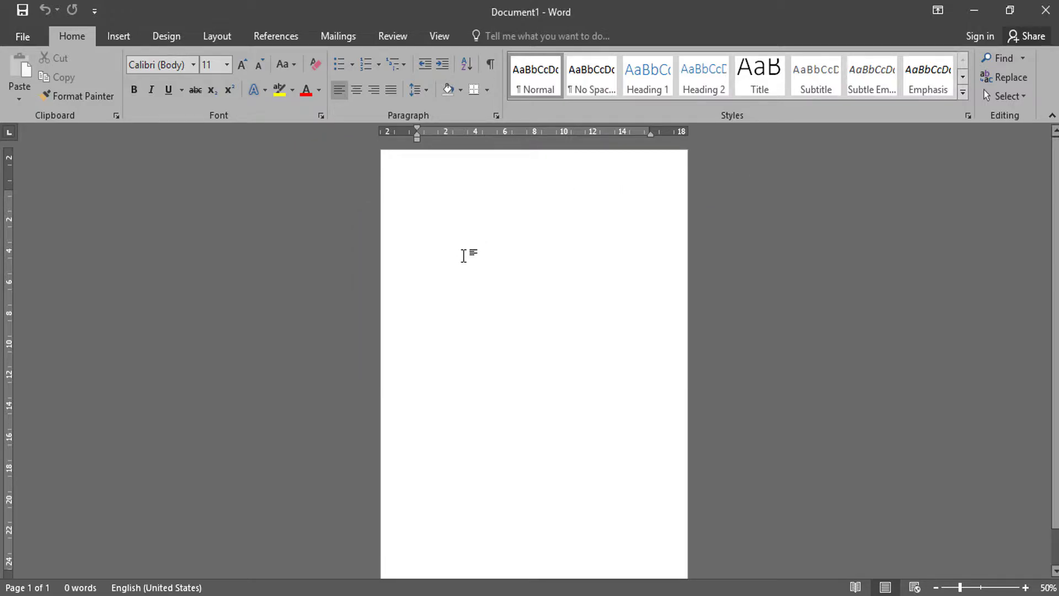
pyautogui.write('TEST')
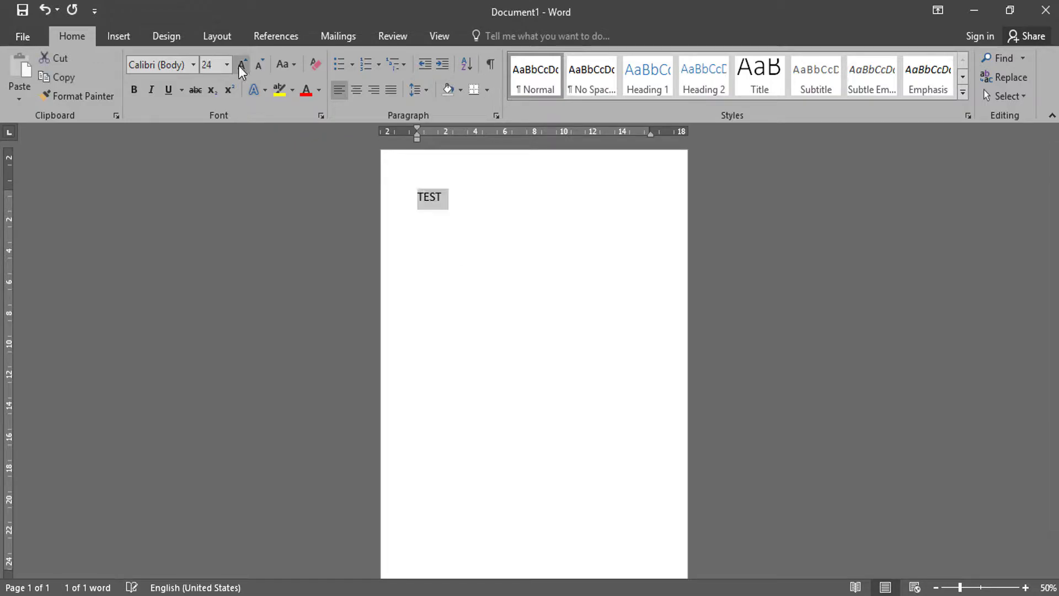
pyautogui.click(508, 197)
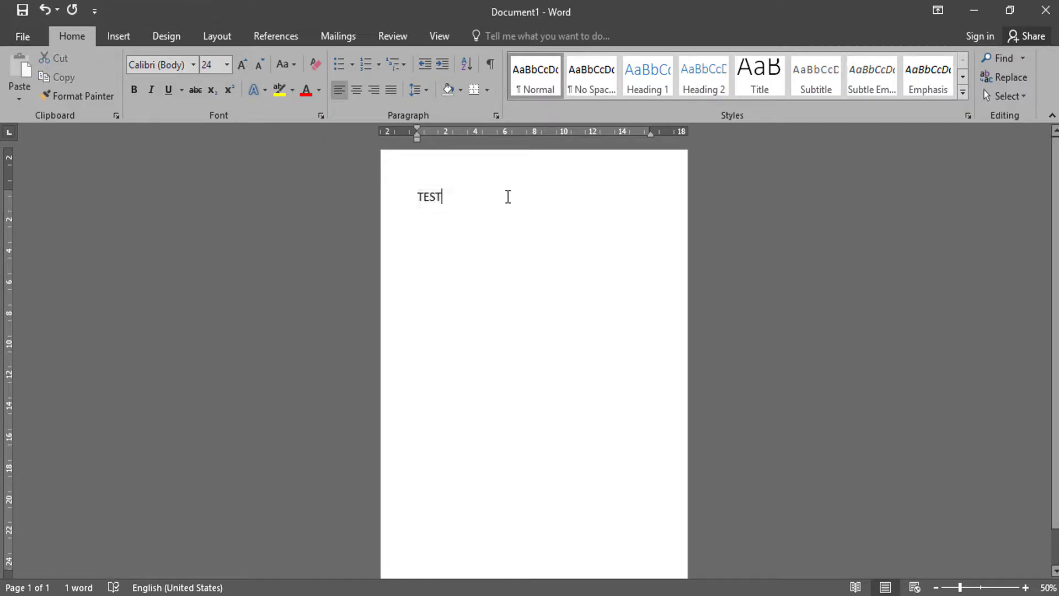
pyautogui.write('TEST')
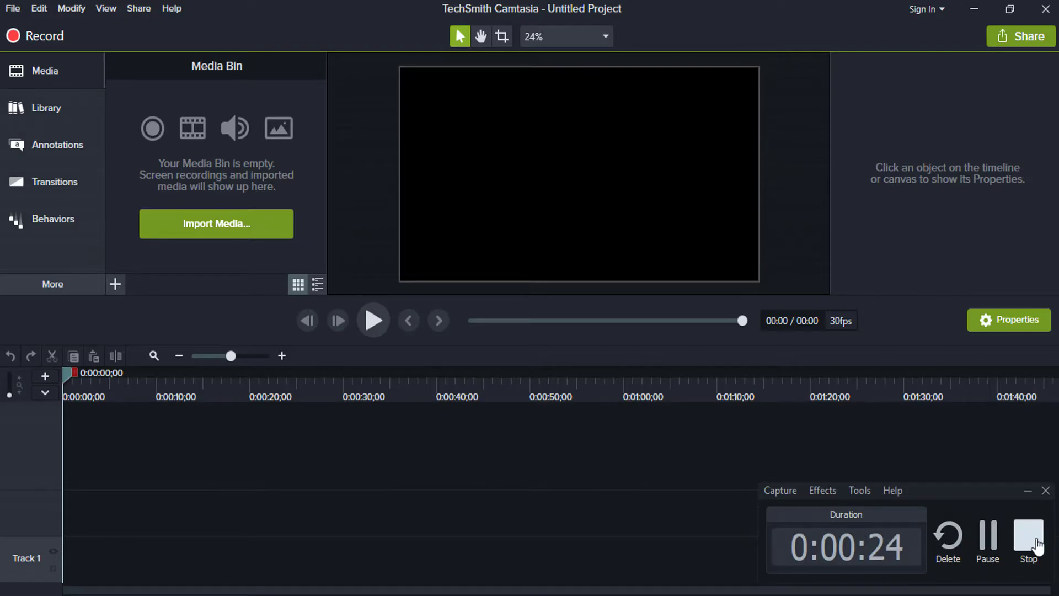
pyautogui.click(1027, 538)
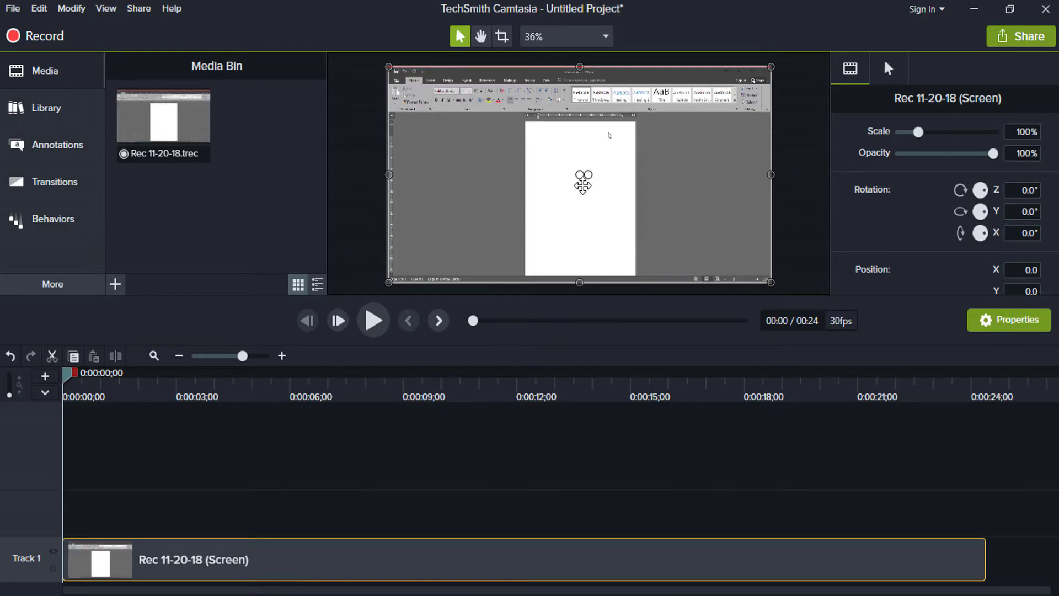
# Set the project canvas to 1080p HD (1920x1080) with a frame rate of 60 fps and apply the settings.
pyautogui.click(580, 39)
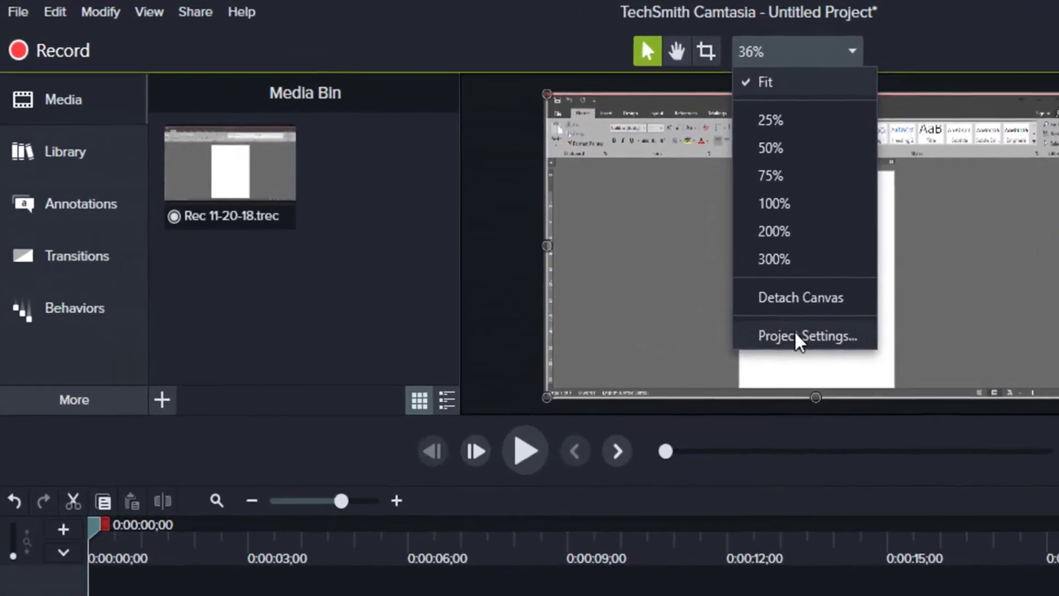
pyautogui.click(568, 239)
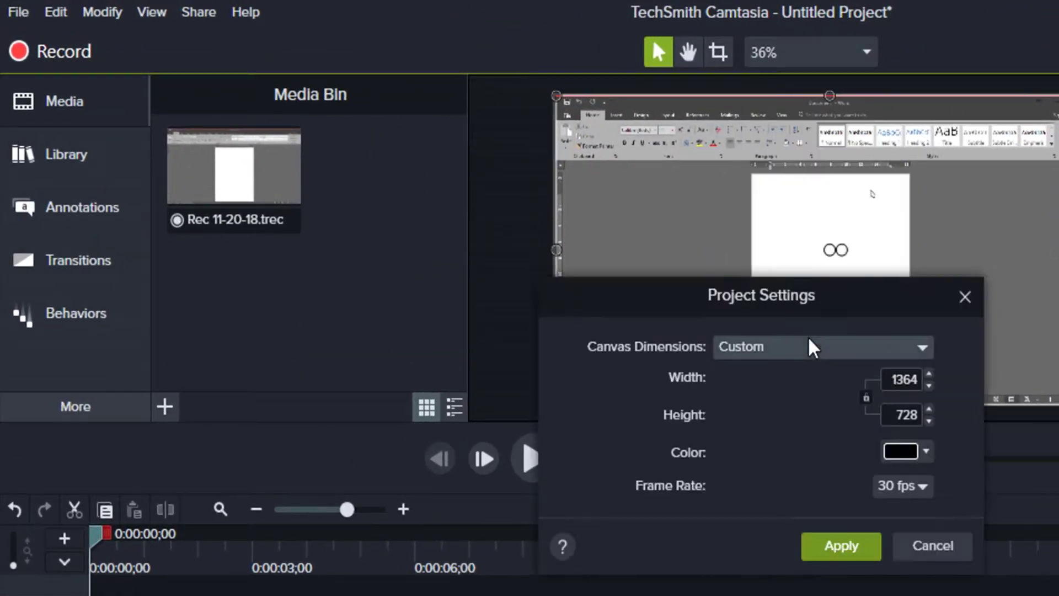
pyautogui.moveTo(814, 303); pyautogui.dragTo(812, 179)
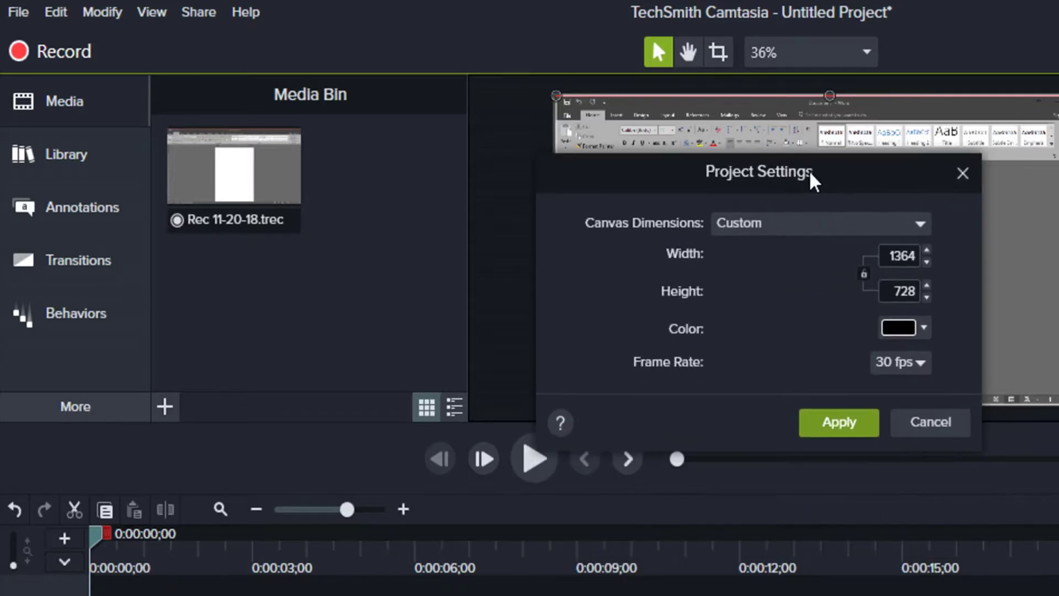
pyautogui.click(812, 225)
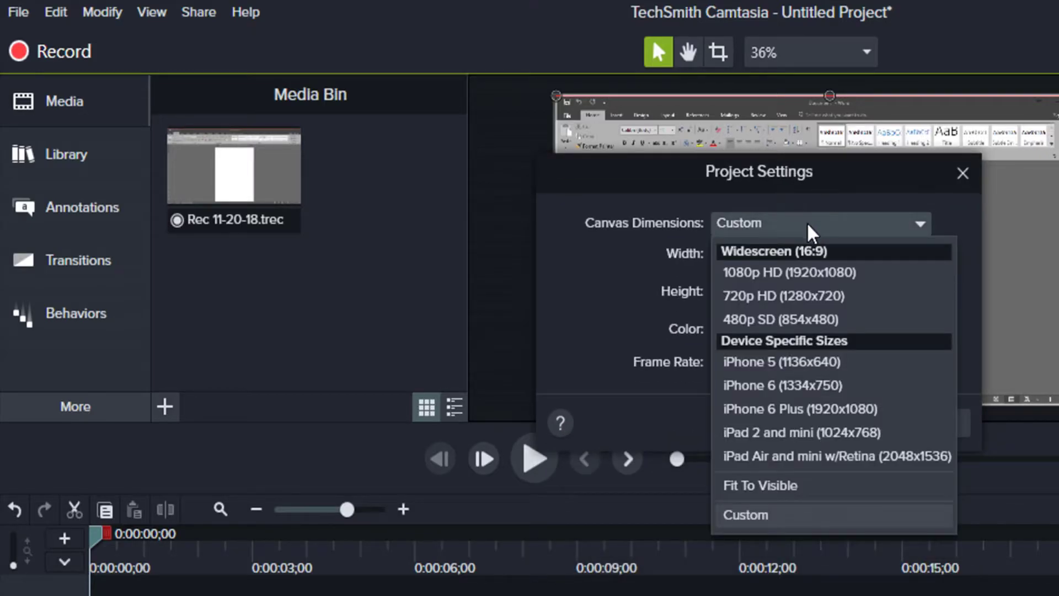
pyautogui.click(804, 272)
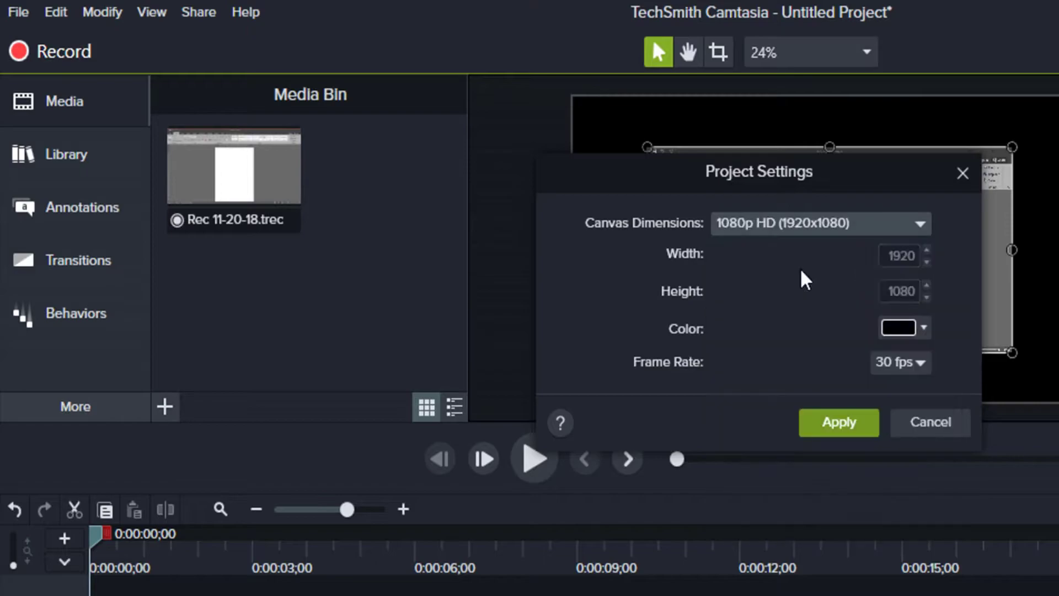
pyautogui.click(918, 365)
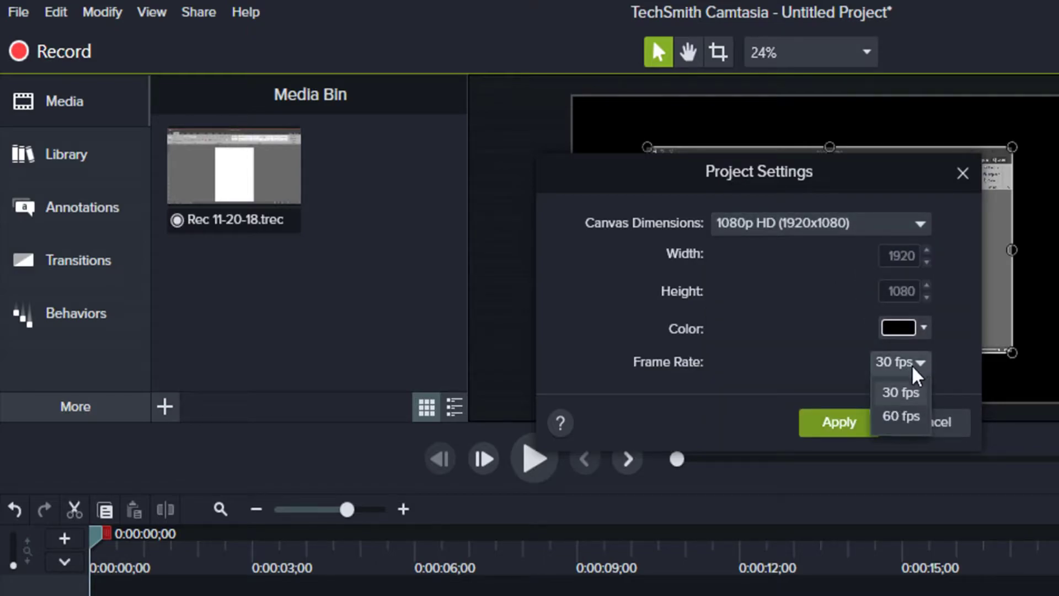
pyautogui.click(903, 417)
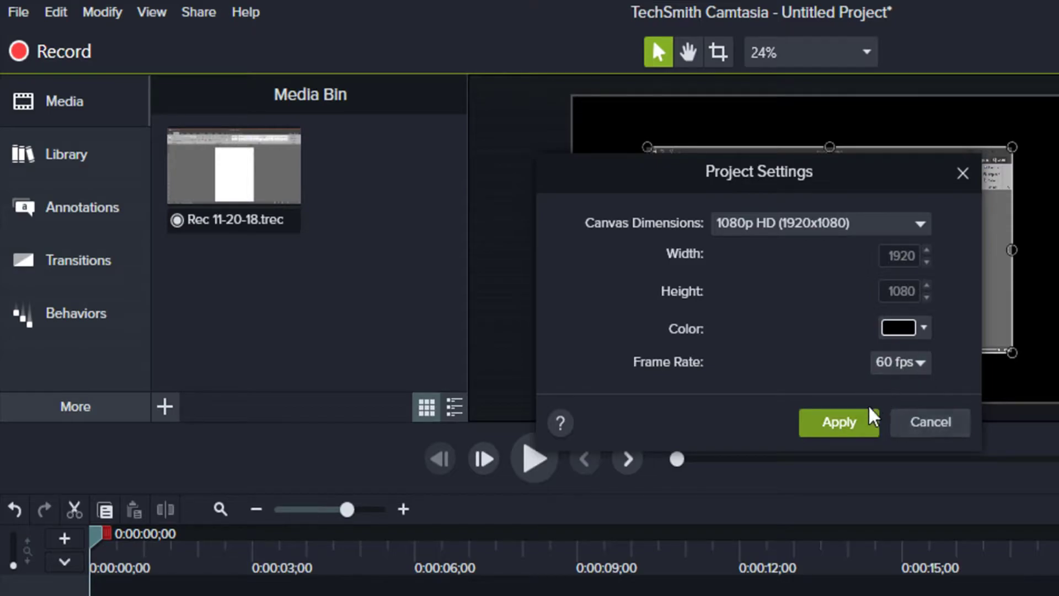
pyautogui.click(837, 423)
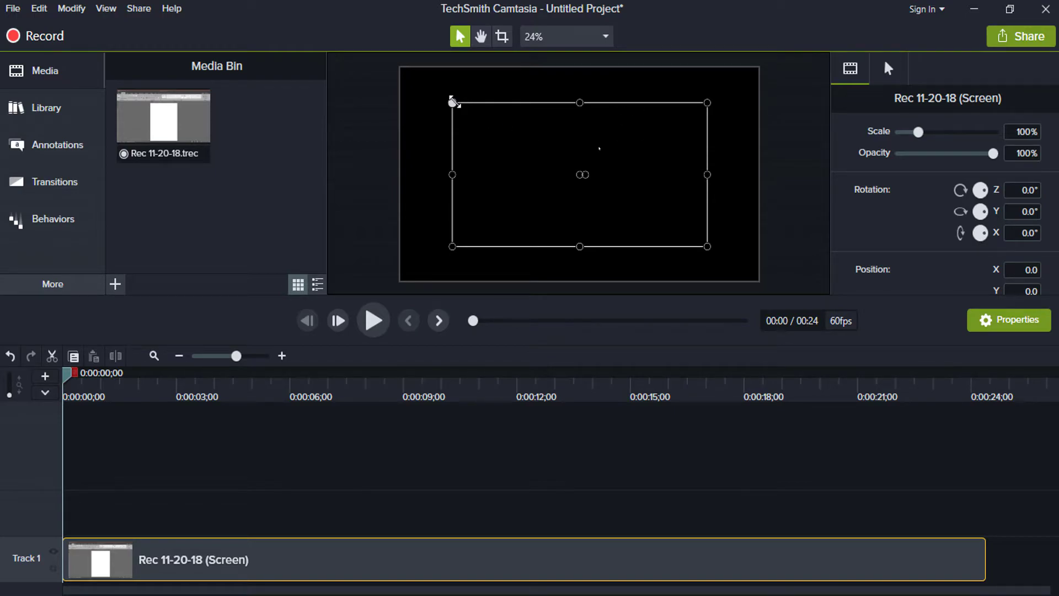
# Enlarge the recording to about 141% so it spans the canvas width, and trim its end to about 9 seconds.
pyautogui.moveTo(452, 102); pyautogui.dragTo(402, 74)
pyautogui.moveTo(708, 246); pyautogui.dragTo(748, 272)
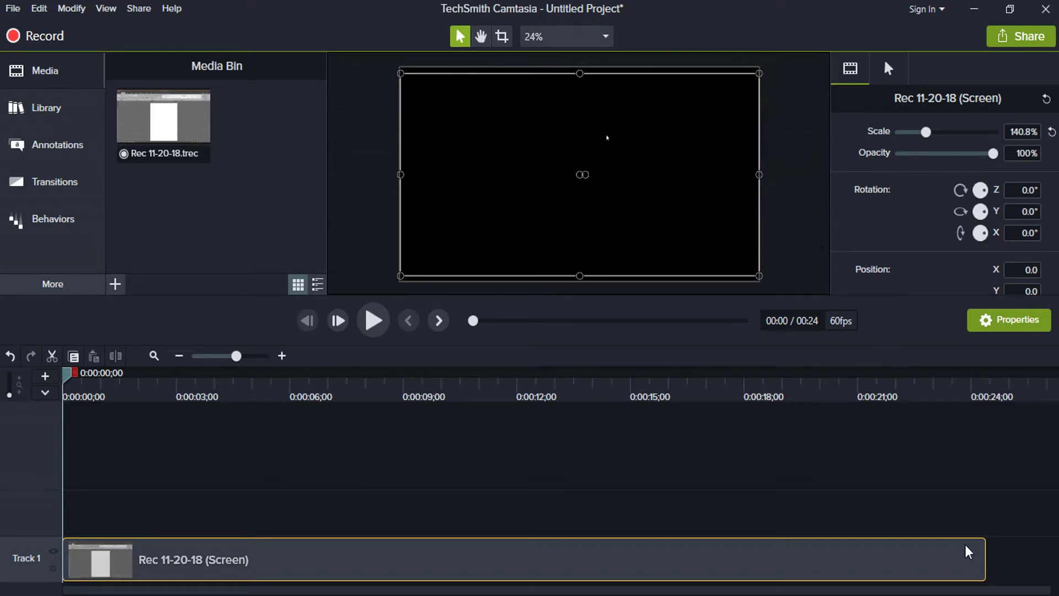
pyautogui.moveTo(986, 552); pyautogui.dragTo(435, 551)
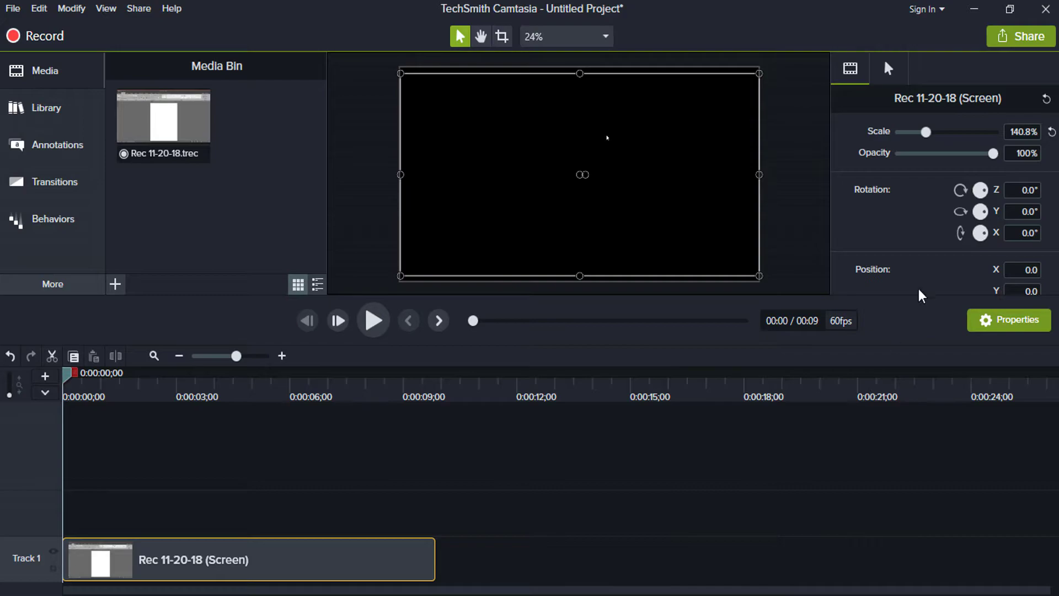
# Start exporting the project to a local file and select the 1080P production preset.
pyautogui.click(1027, 45)
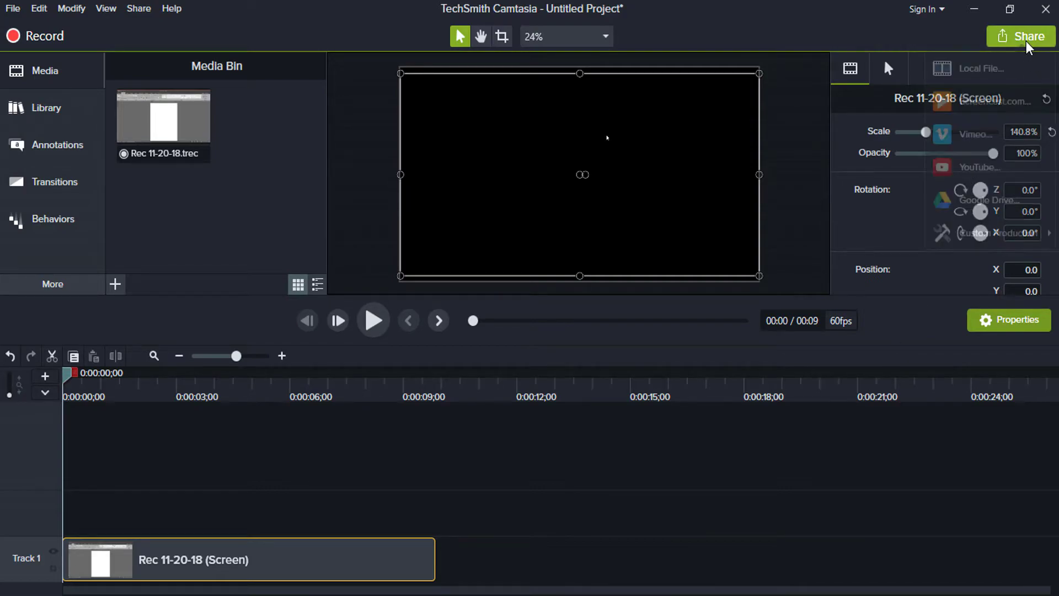
pyautogui.click(1003, 72)
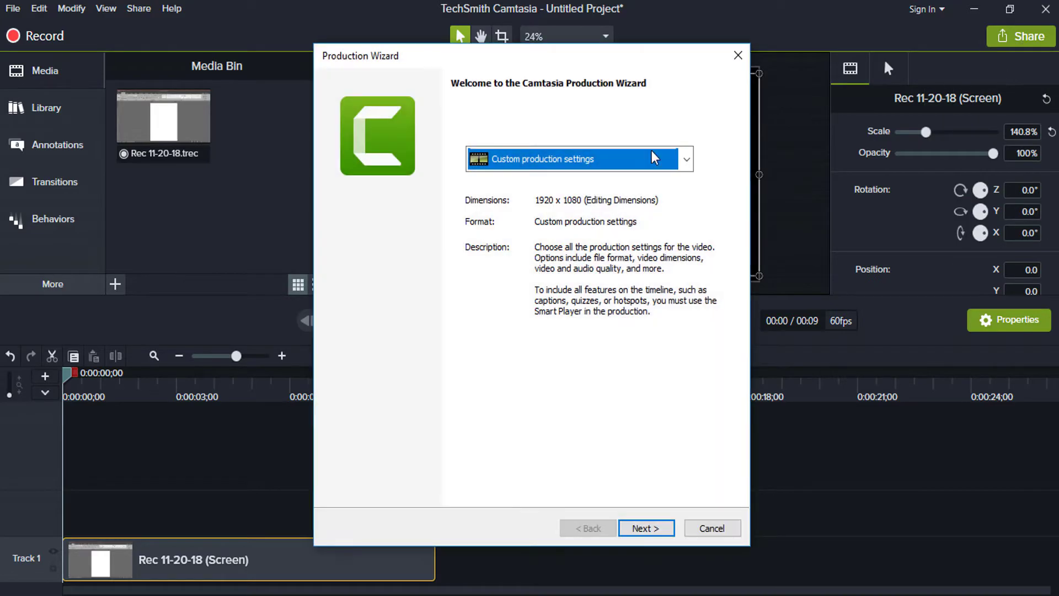
pyautogui.click(602, 166)
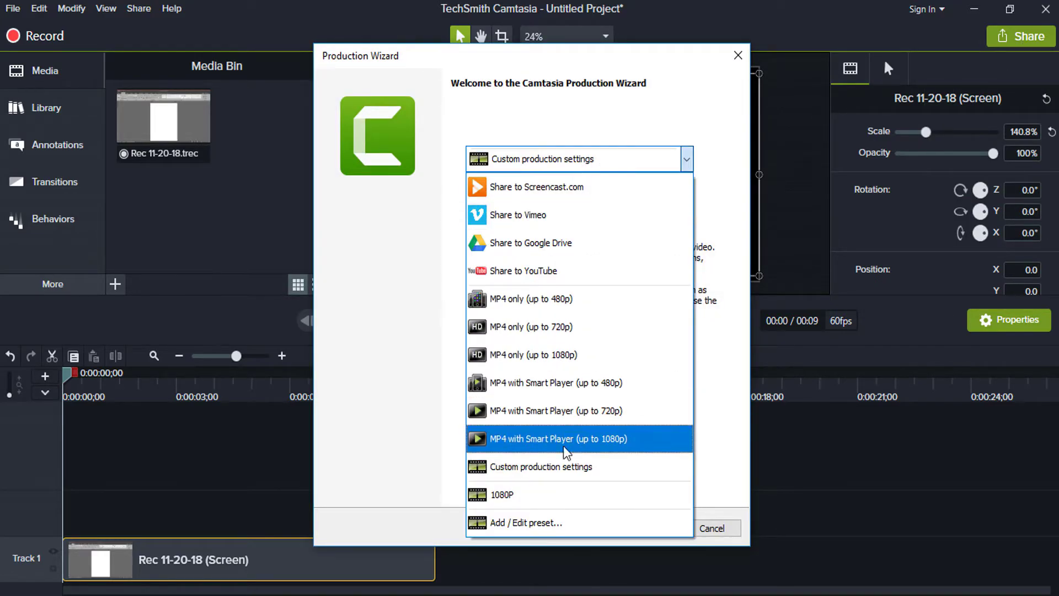
pyautogui.click(551, 505)
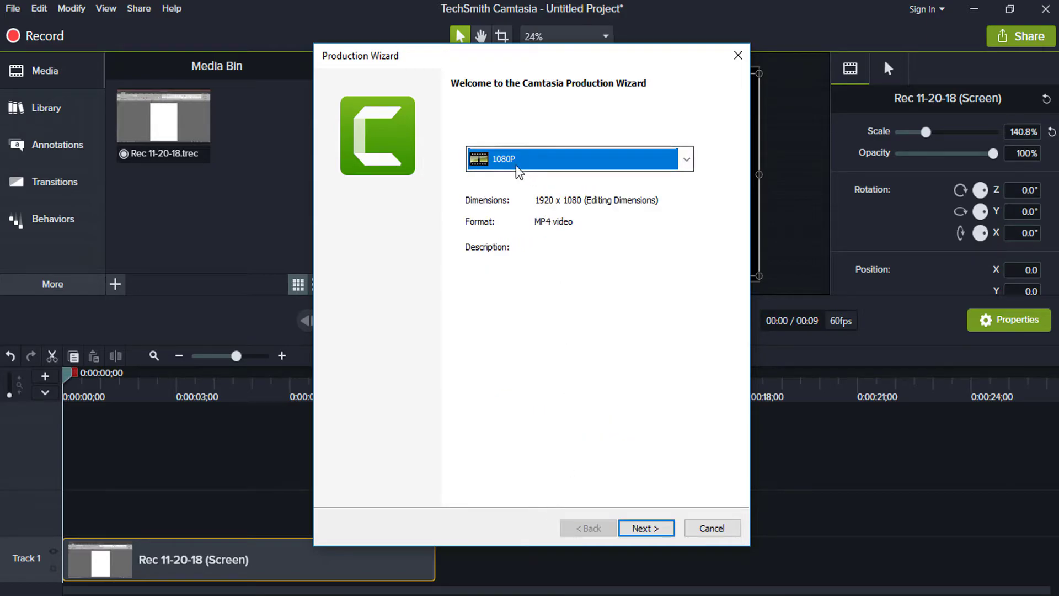
pyautogui.click(646, 528)
pyautogui.click(606, 528)
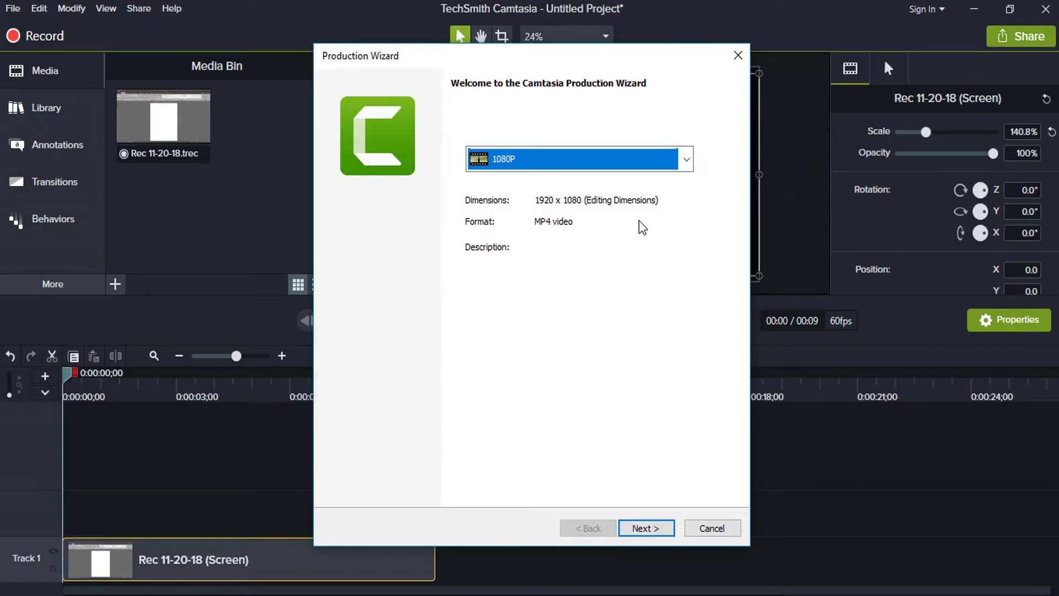
# Open the 1080P production preset for editing and proceed to its Smart Player options with the MP4 file format.
pyautogui.click(651, 167)
pyautogui.click(574, 524)
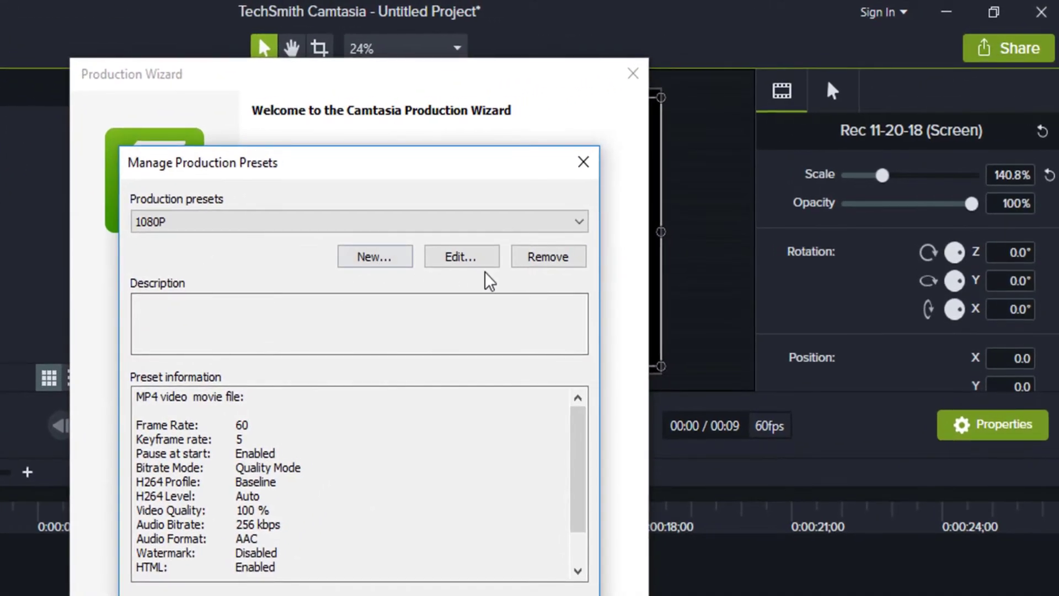
pyautogui.click(480, 257)
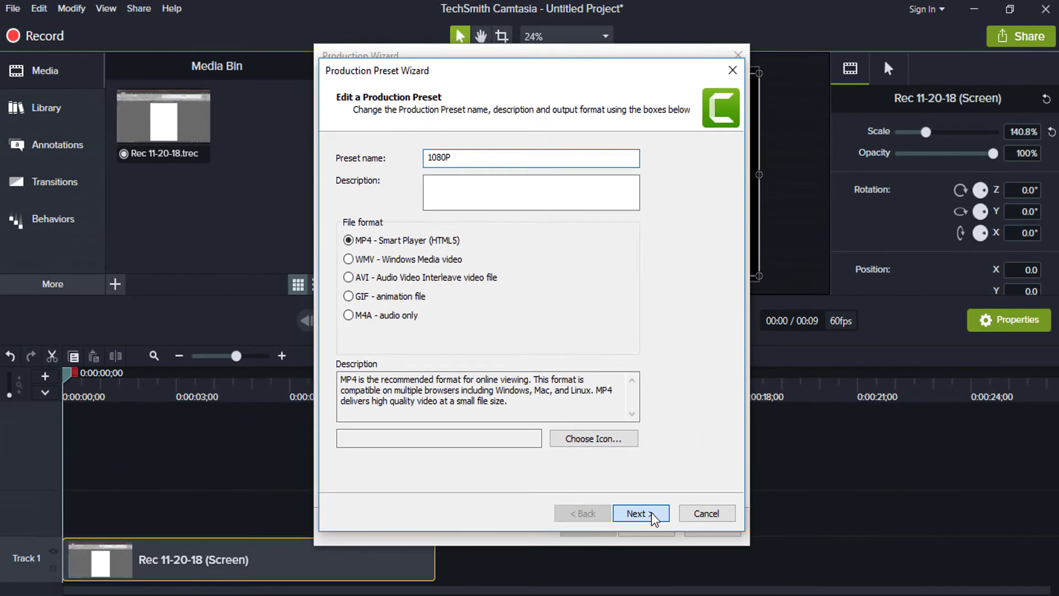
pyautogui.click(597, 584)
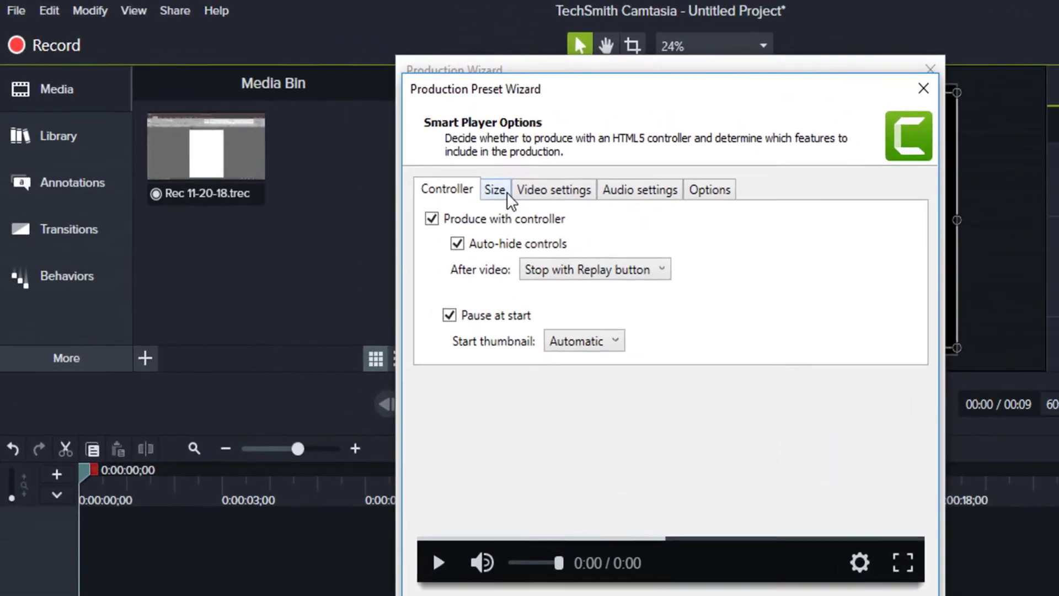
# Turn off the use of editing dimensions in the preset and set the video size to 1920 by 1080.
pyautogui.click(396, 152)
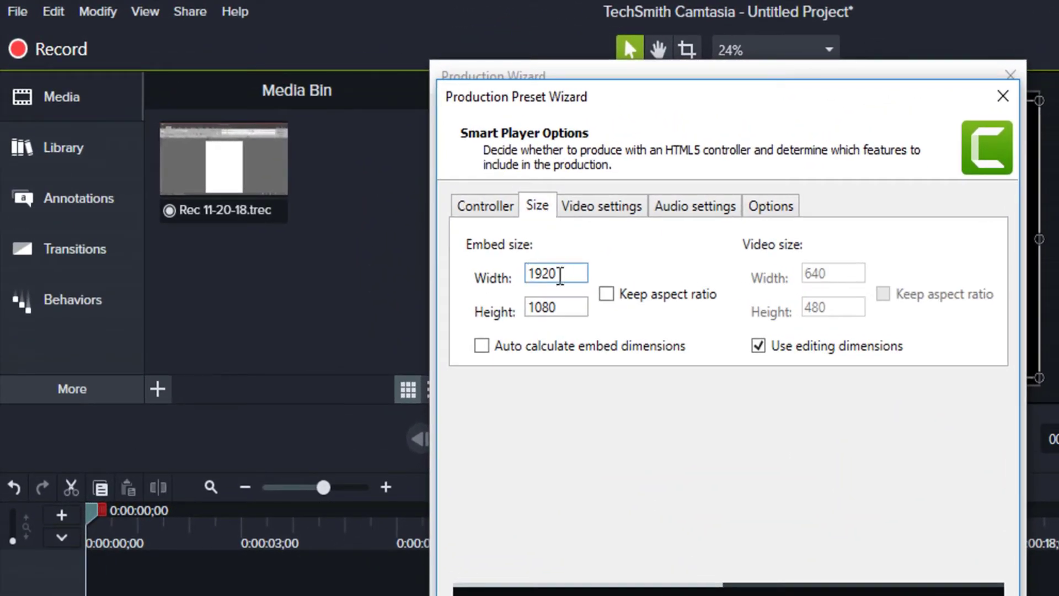
pyautogui.doubleClick(543, 273)
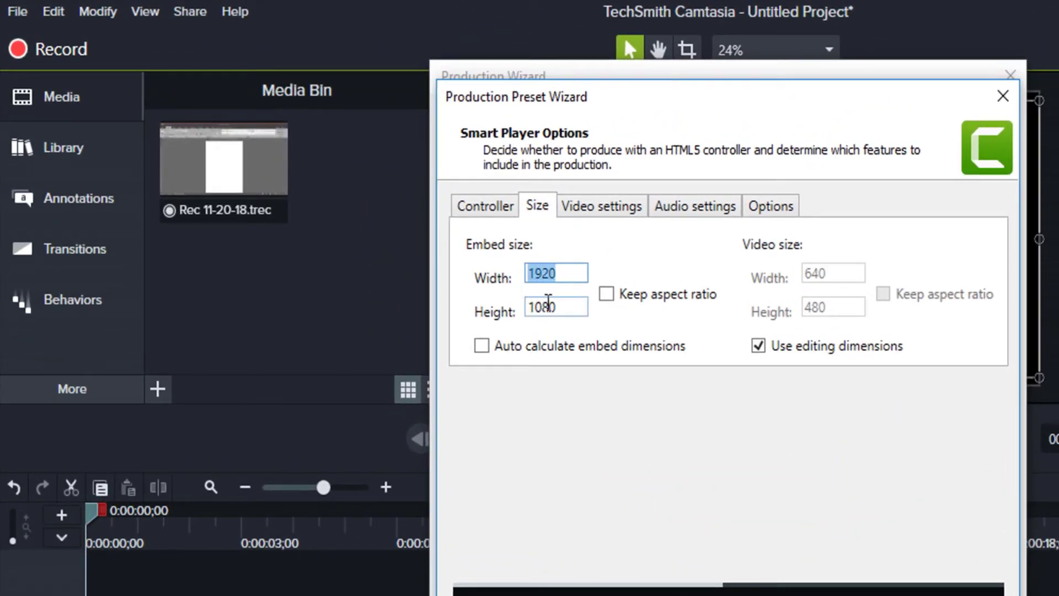
pyautogui.doubleClick(570, 307)
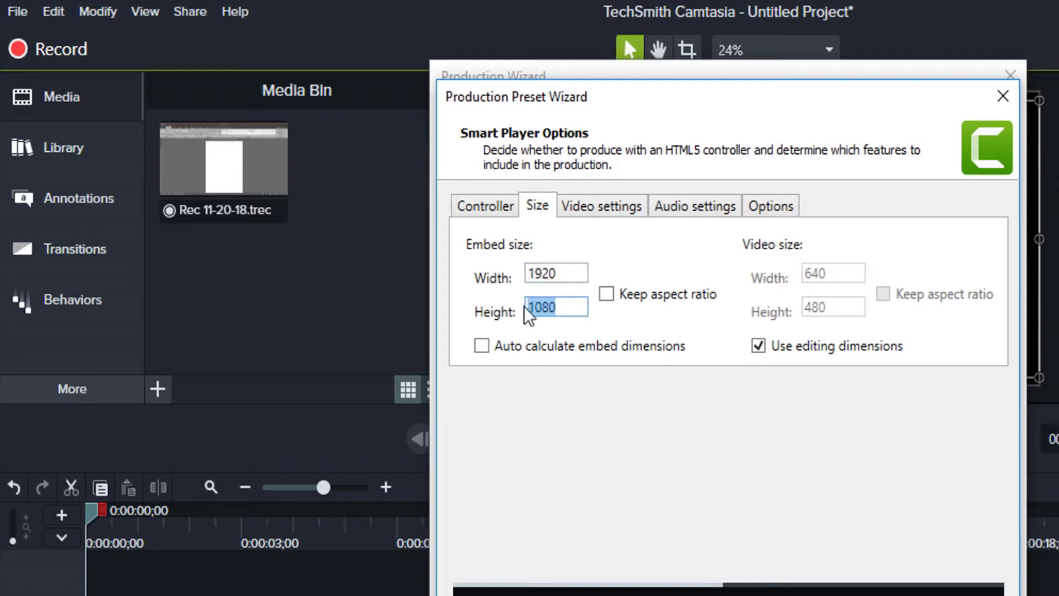
pyautogui.click(758, 345)
pyautogui.doubleClick(817, 273)
pyautogui.press('End')
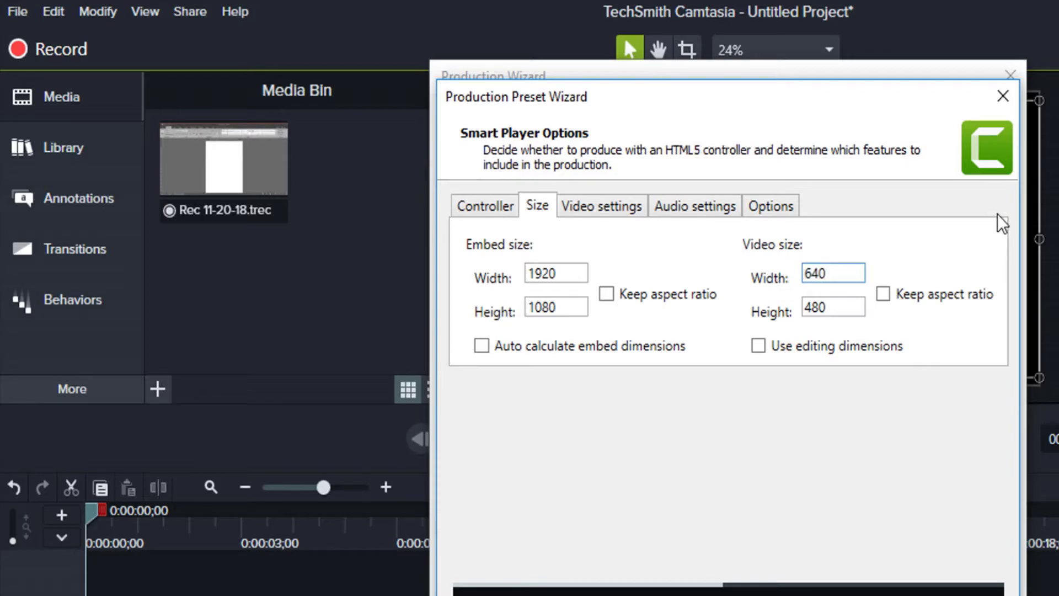
pyautogui.moveTo(846, 271); pyautogui.dragTo(794, 274)
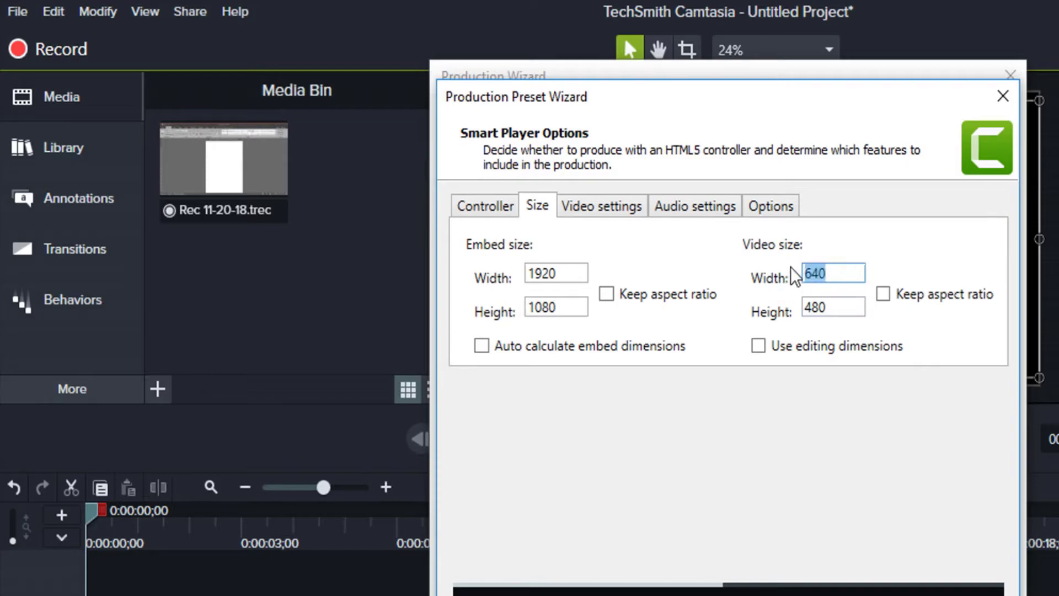
pyautogui.write('1920')
pyautogui.moveTo(858, 304); pyautogui.dragTo(800, 308)
pyautogui.write('1080')
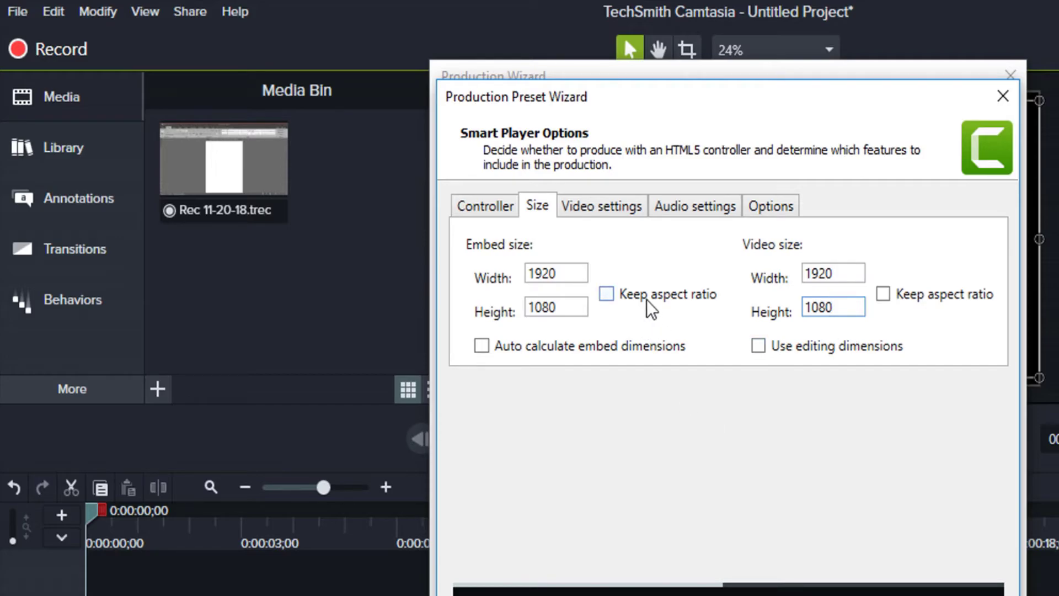
# Set the preset's video frame rate to 60 and encoding mode to Quality, and proceed through the preset wizard.
pyautogui.click(605, 207)
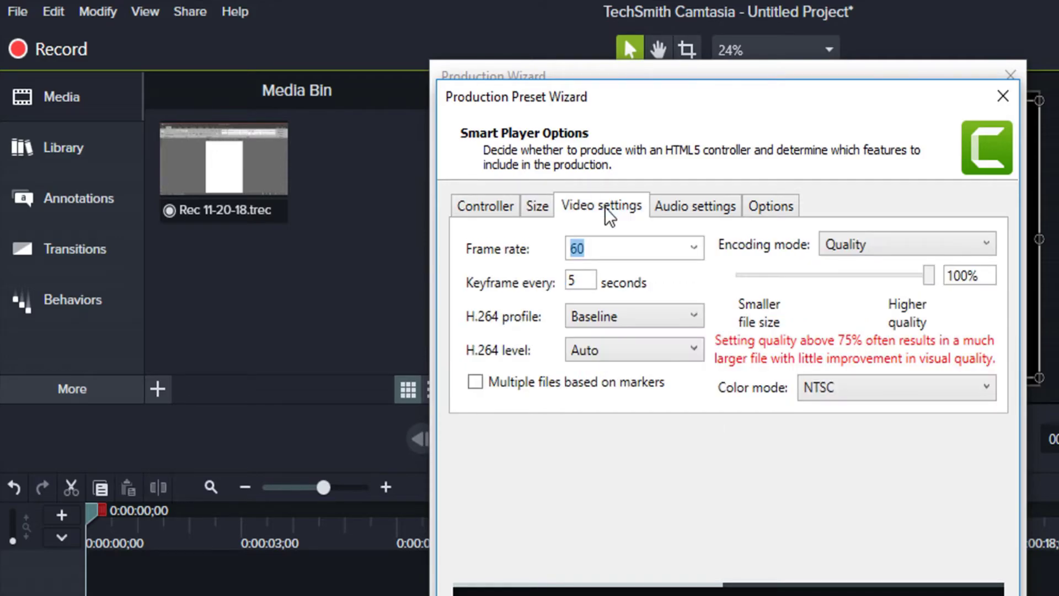
pyautogui.click(694, 244)
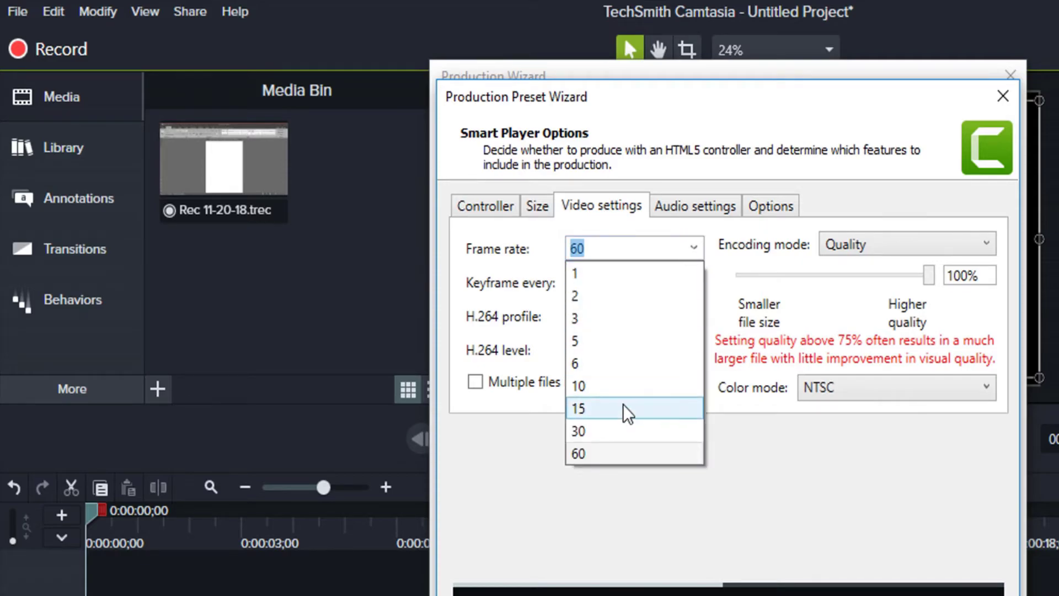
pyautogui.click(616, 454)
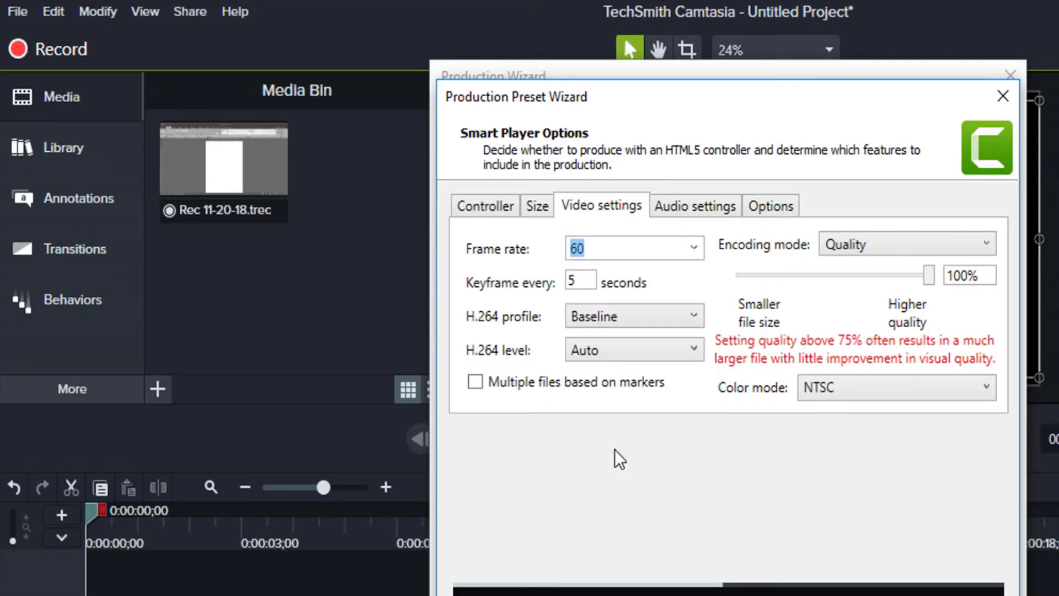
pyautogui.click(914, 250)
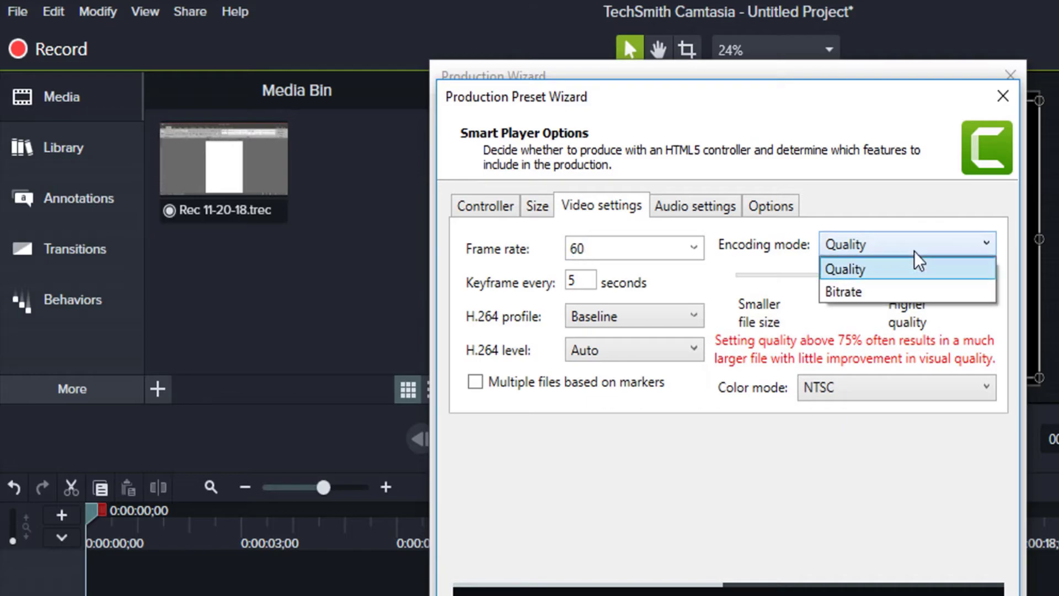
pyautogui.click(889, 270)
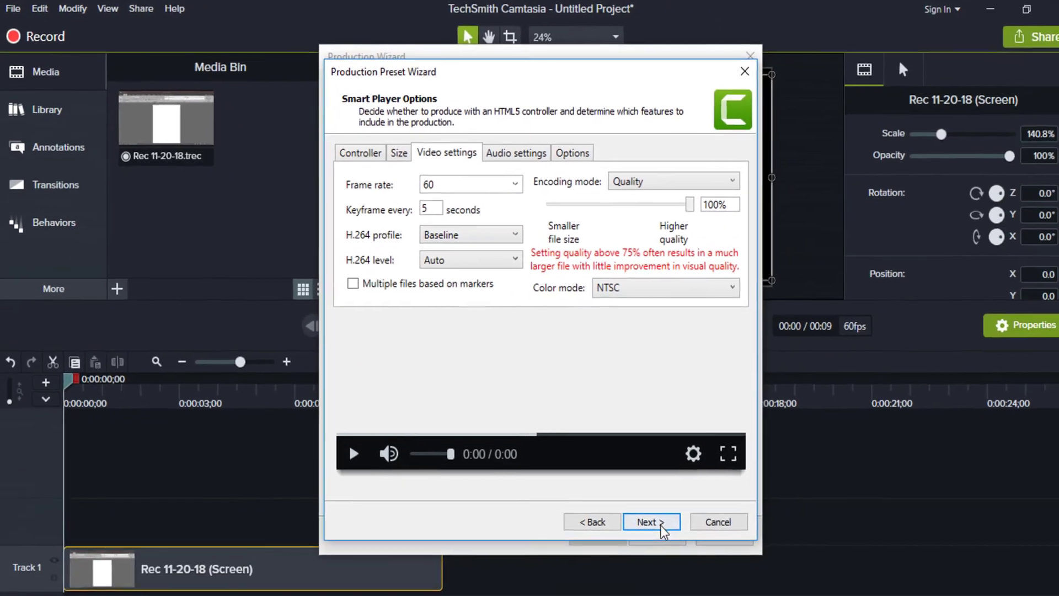
pyautogui.click(661, 525)
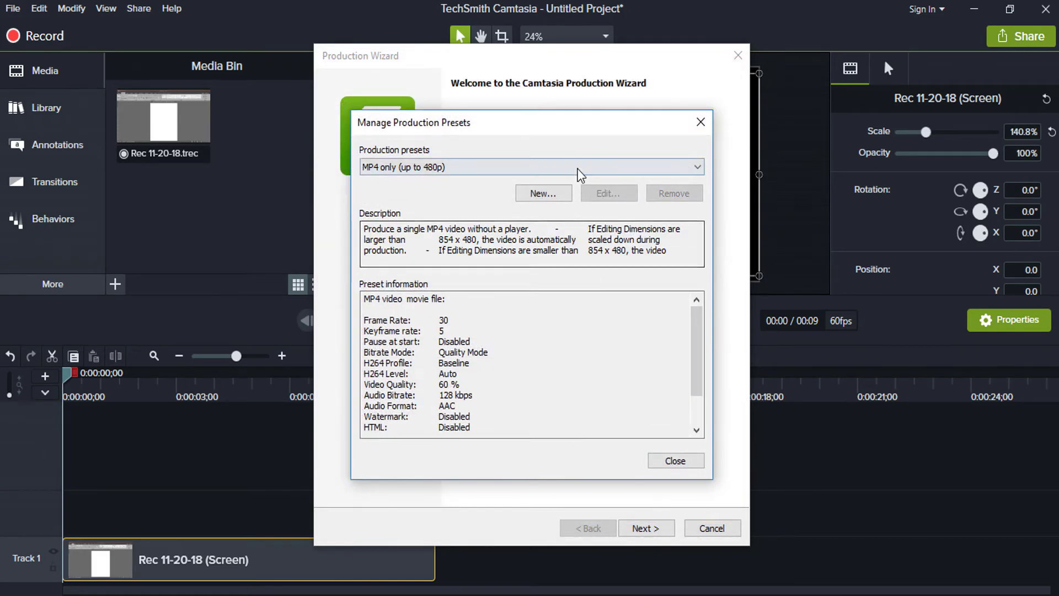
# Choose the 1080P preset in the production presets manager and return to the production wizard.
pyautogui.click(585, 166)
pyautogui.click(539, 183)
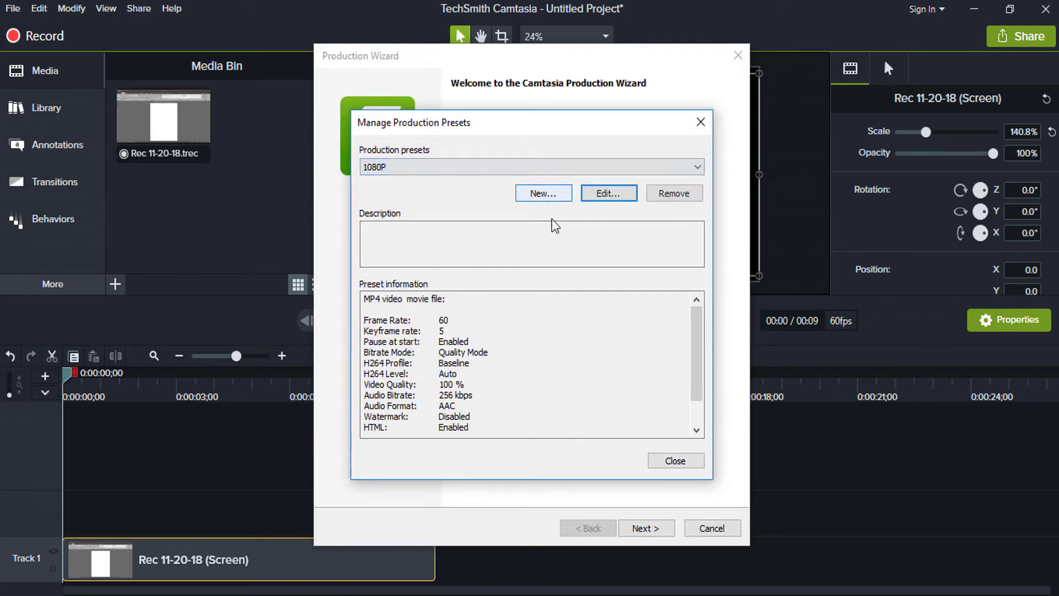
pyautogui.click(667, 461)
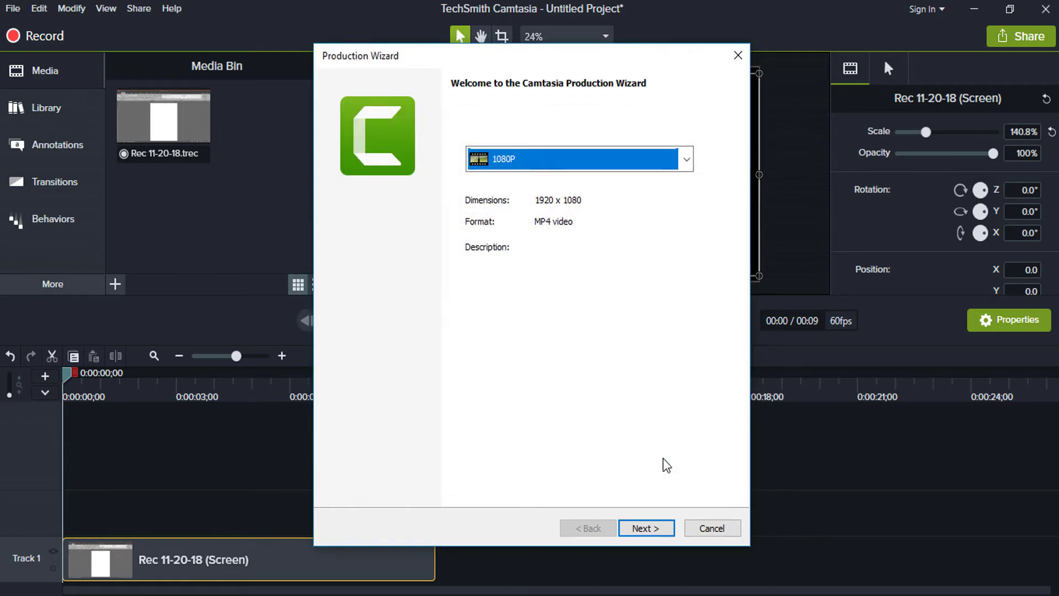
# Produce the video with the 1080P preset as Untitled Project in the You tube folder, with produced files organized into sub-folders.
pyautogui.click(661, 527)
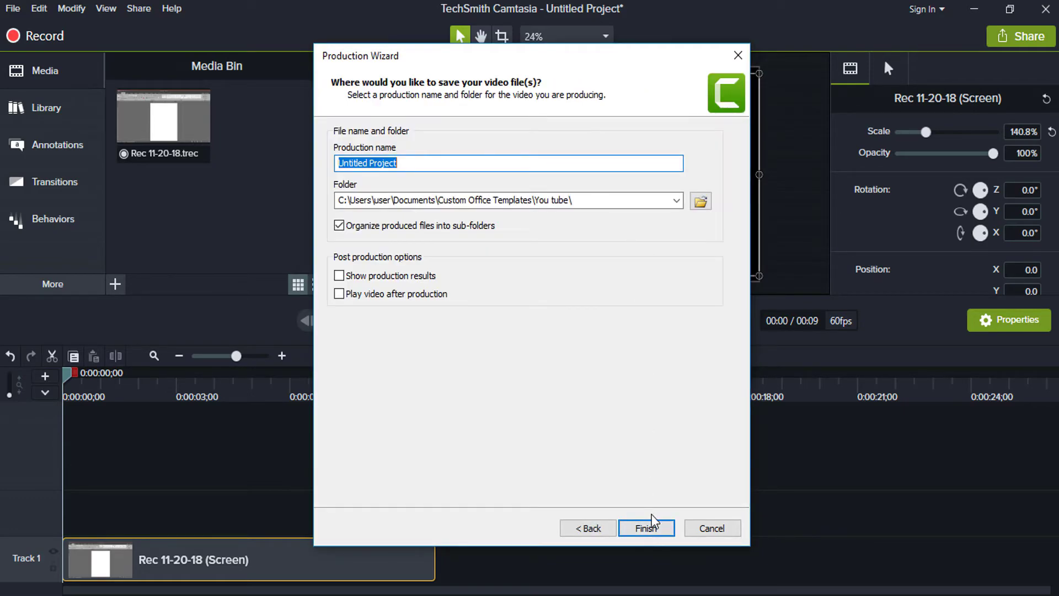
pyautogui.click(651, 528)
pyautogui.click(591, 418)
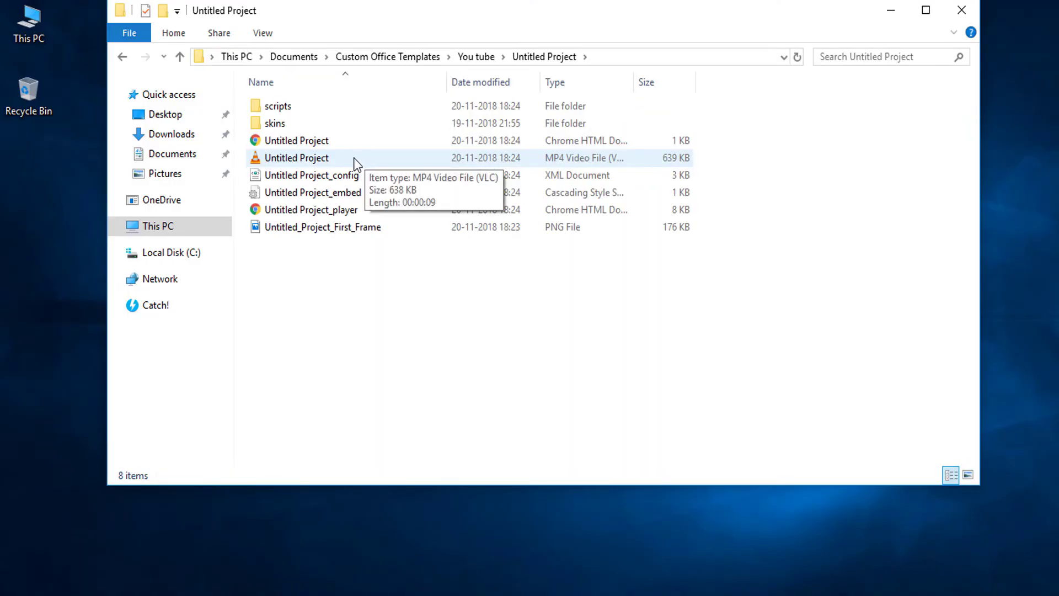
# In File Explorer, check the frame width and height in the exported Untitled Project MP4's property details, then close them and play the video.
pyautogui.click(321, 163)
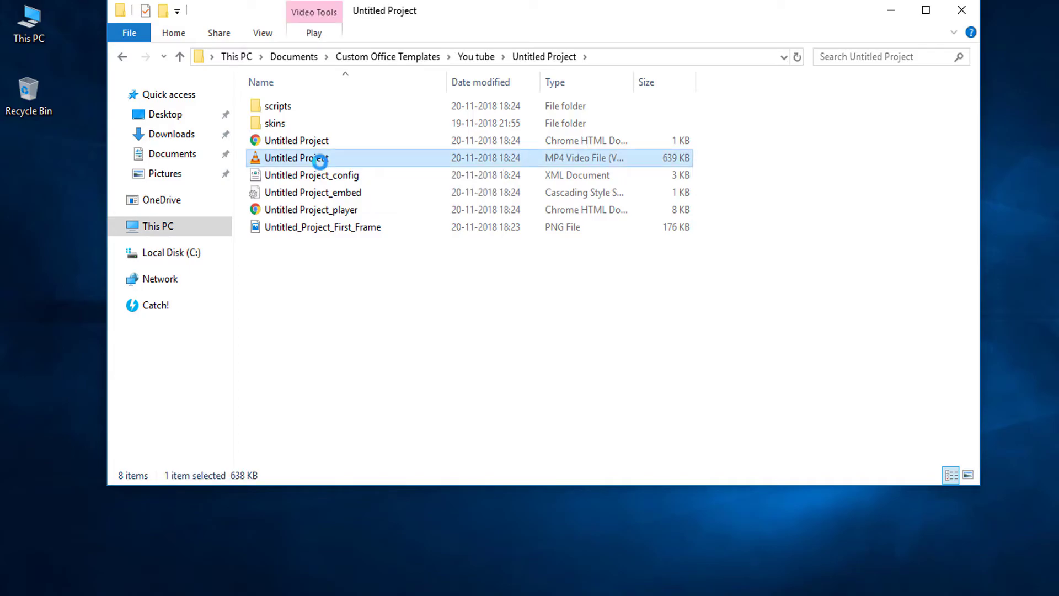
pyautogui.rightClick(320, 161)
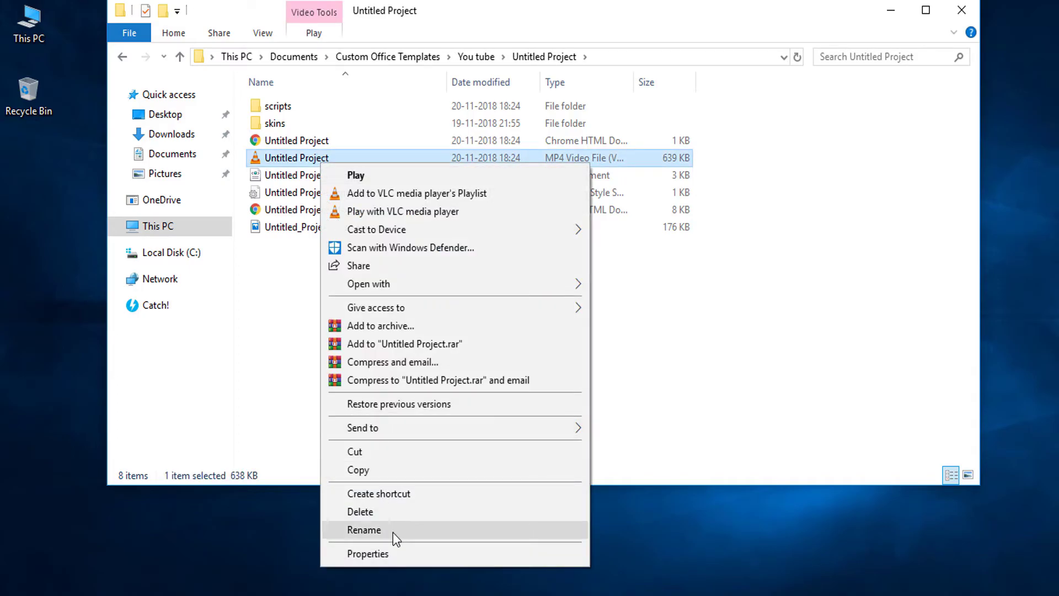
pyautogui.click(395, 555)
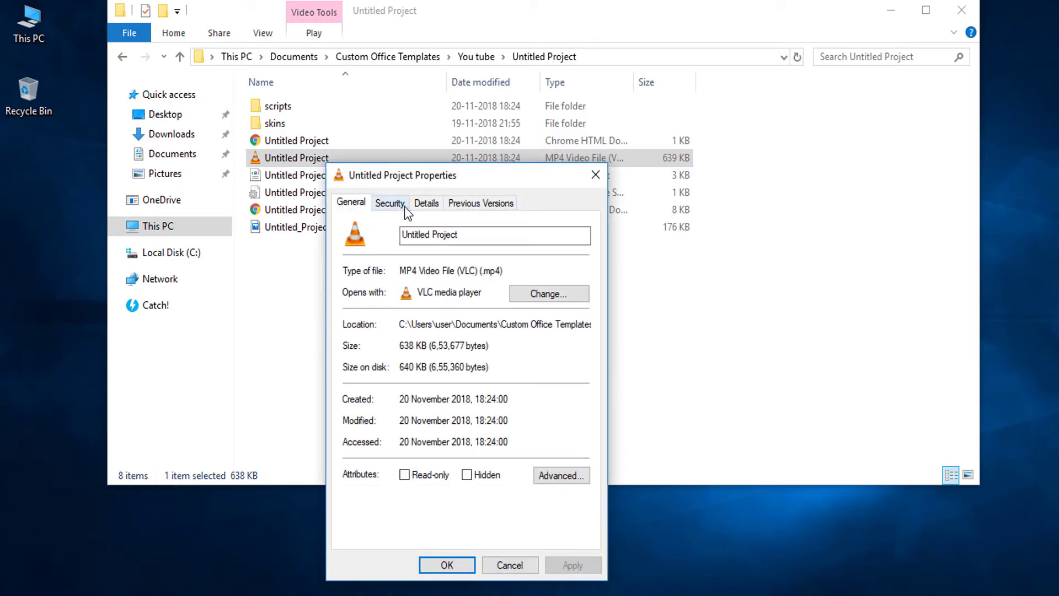
pyautogui.click(435, 205)
pyautogui.moveTo(445, 184); pyautogui.dragTo(378, 112)
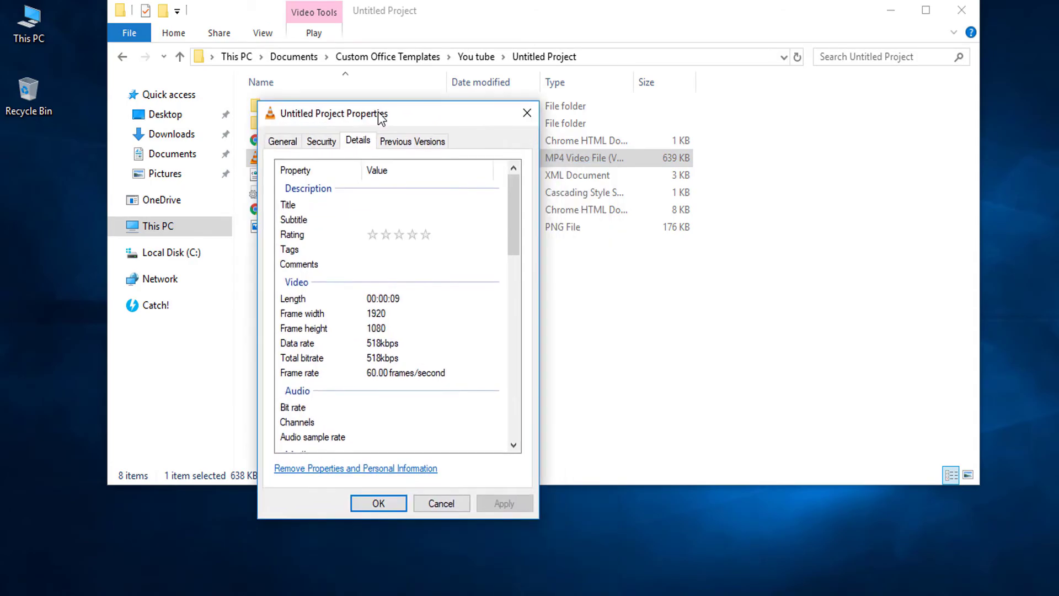
pyautogui.click(331, 314)
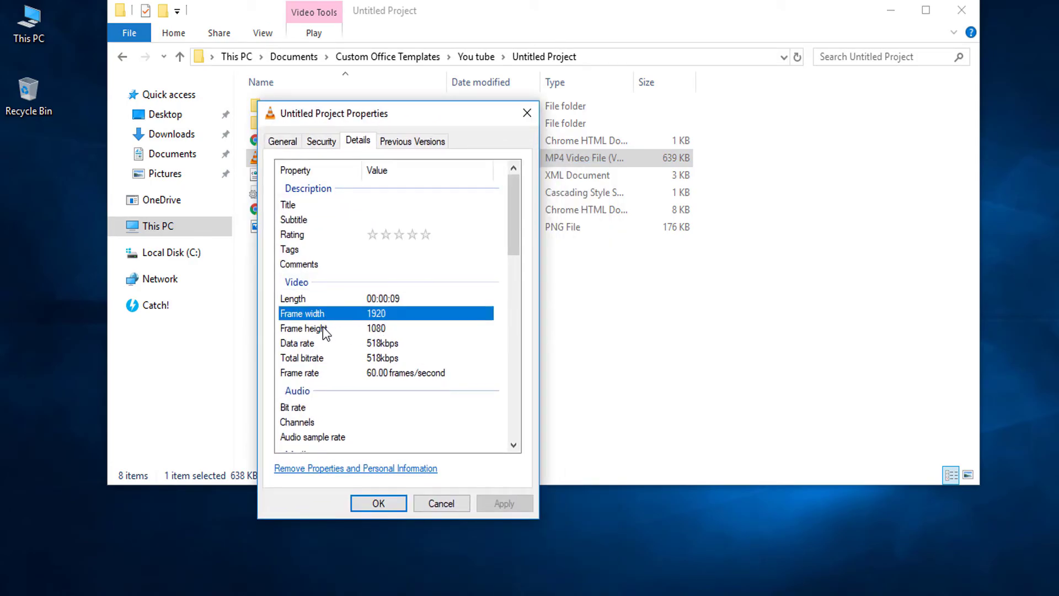
pyautogui.click(375, 328)
pyautogui.click(382, 313)
pyautogui.click(378, 503)
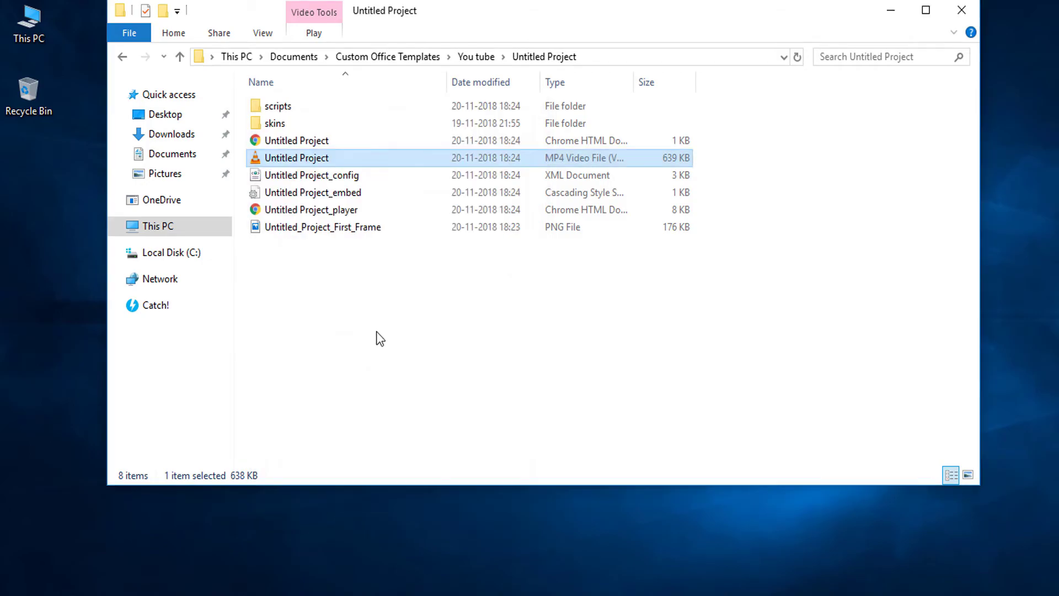
pyautogui.doubleClick(336, 160)
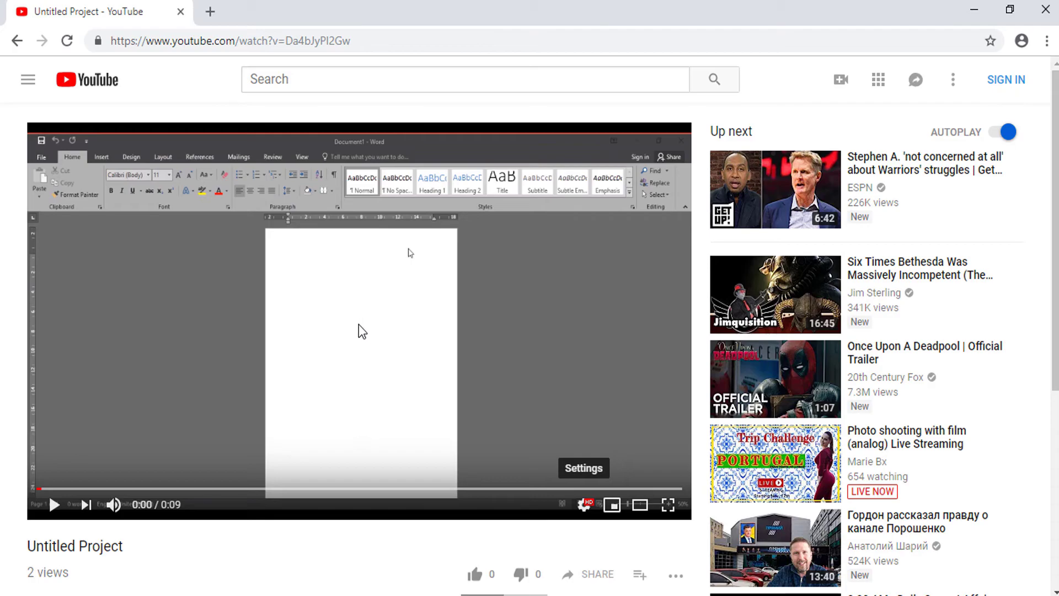
# On the uploaded Untitled Project video's YouTube page, check the available playback qualities, then start and pause the video.
pyautogui.click(584, 504)
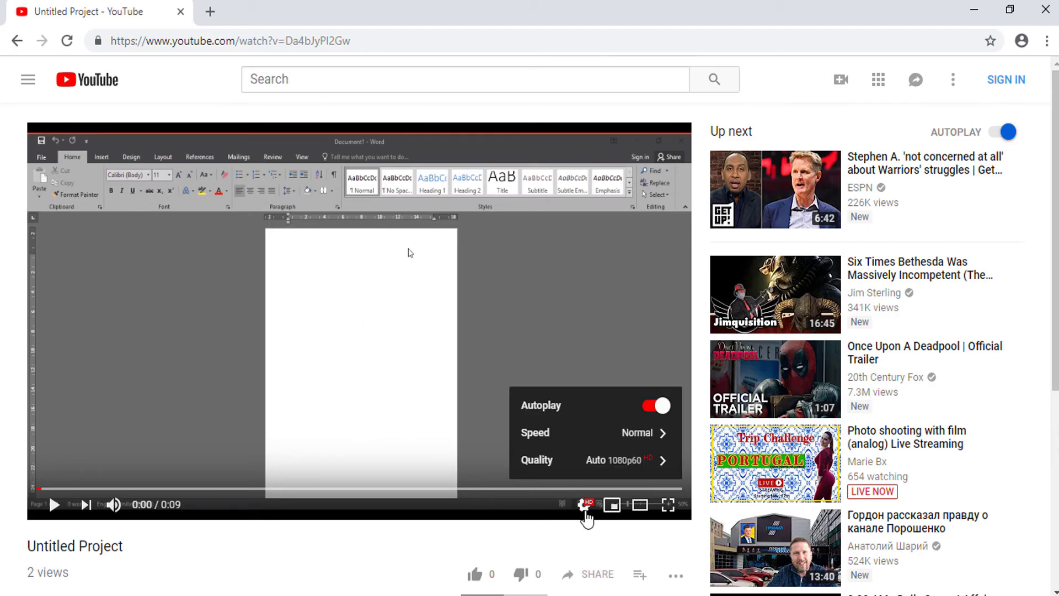
pyautogui.click(604, 466)
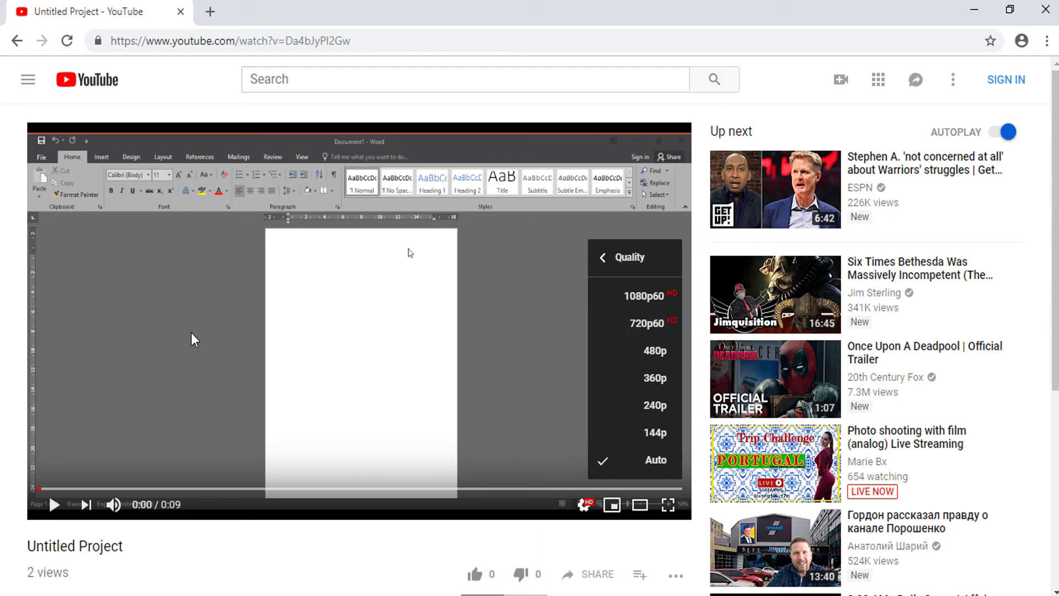
pyautogui.click(195, 338)
pyautogui.click(54, 505)
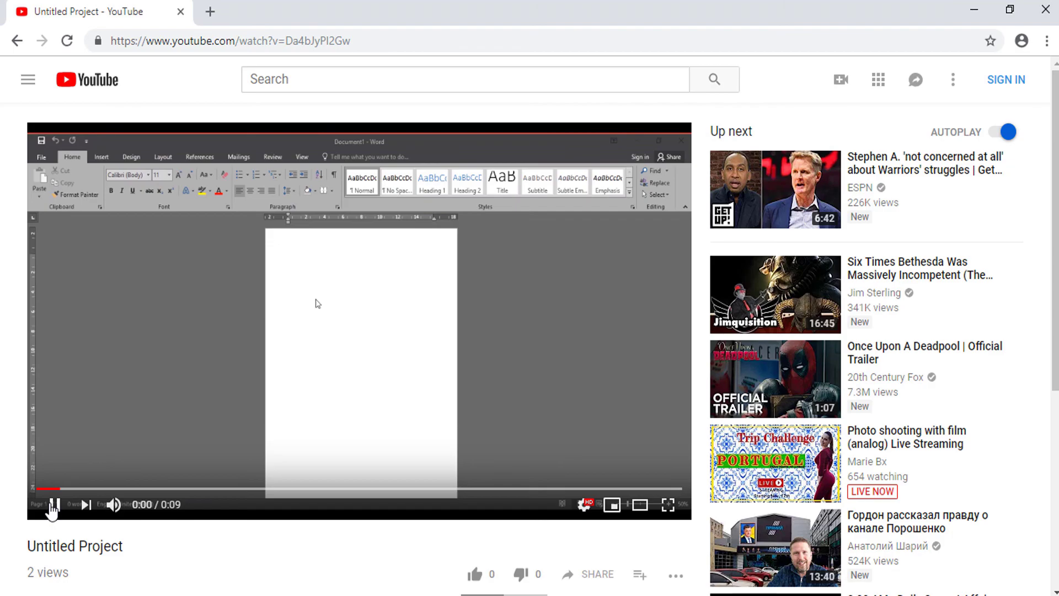
pyautogui.click(55, 512)
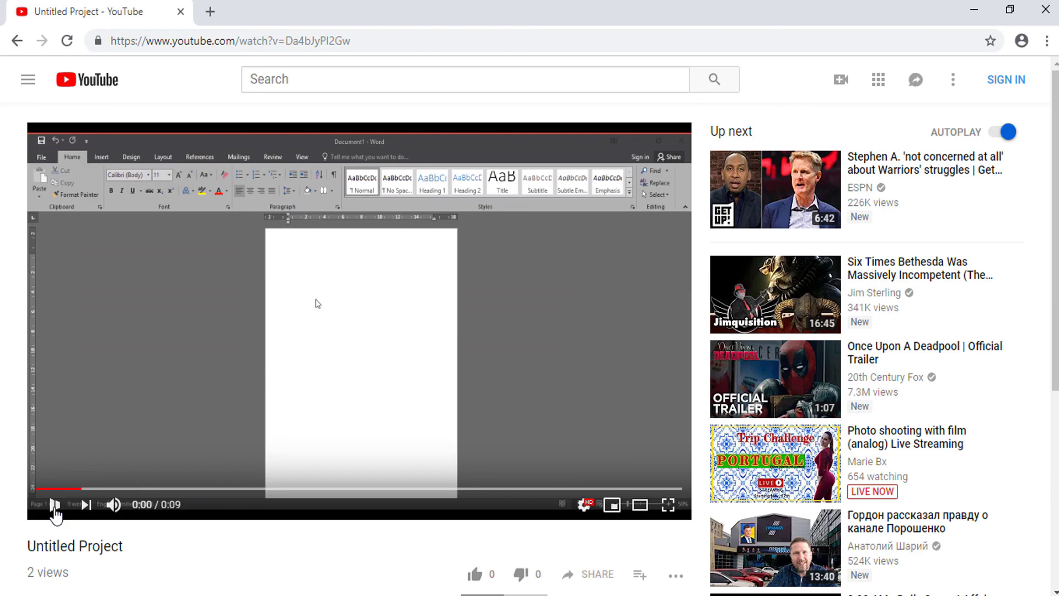